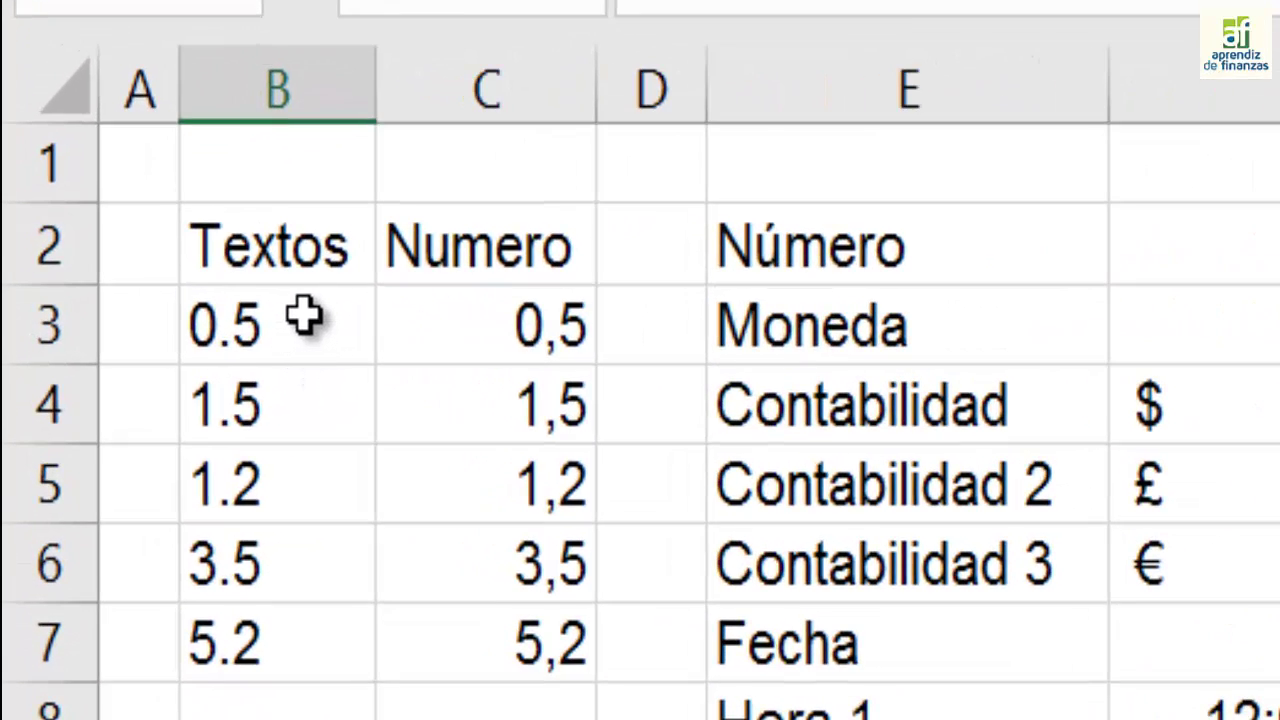
Step: Select cell C3, then the Textos column values and the five Numero values
click(466, 311)
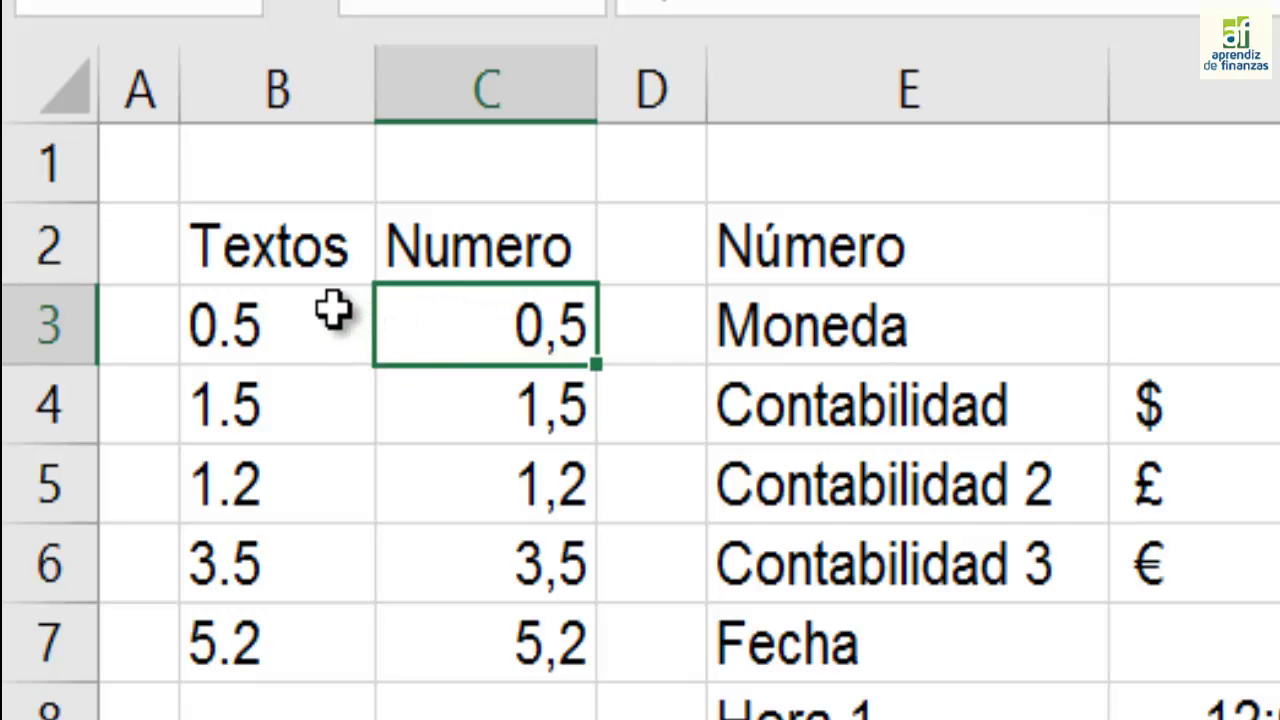
mouse_move(294, 293)
mouse_down()
mouse_move(252, 462)
mouse_move(249, 614)
mouse_up()
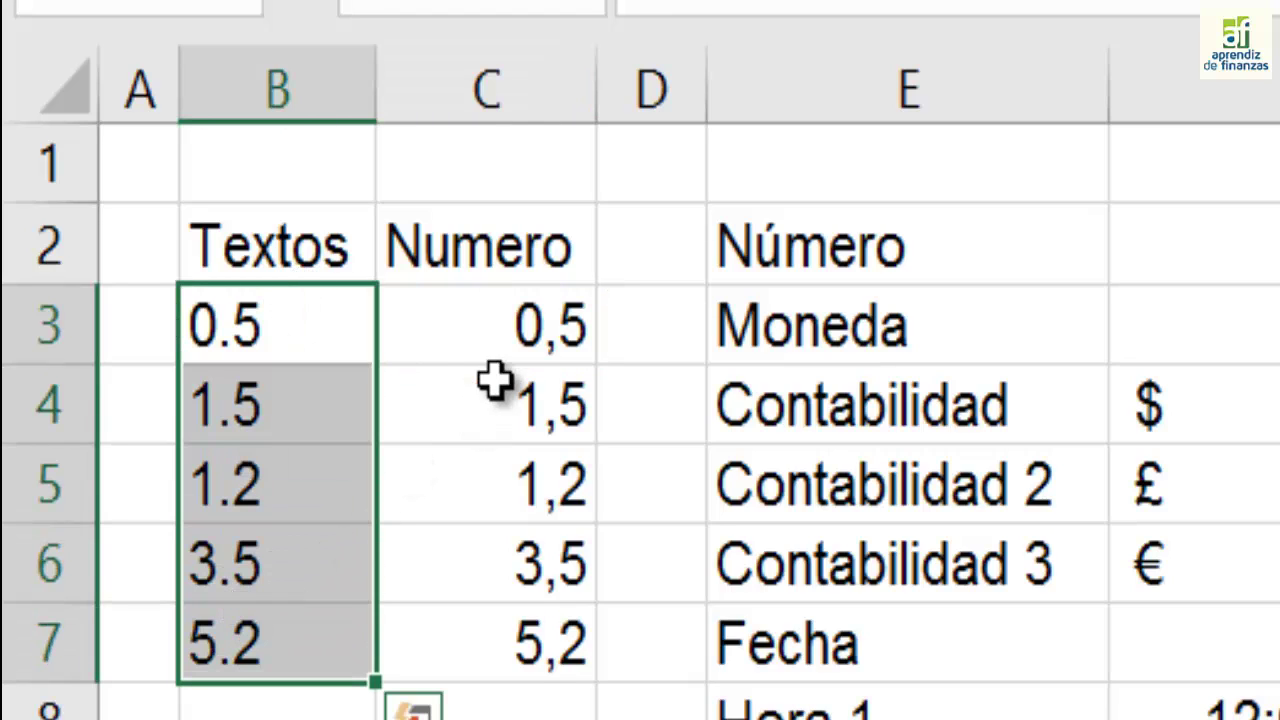
click(522, 327)
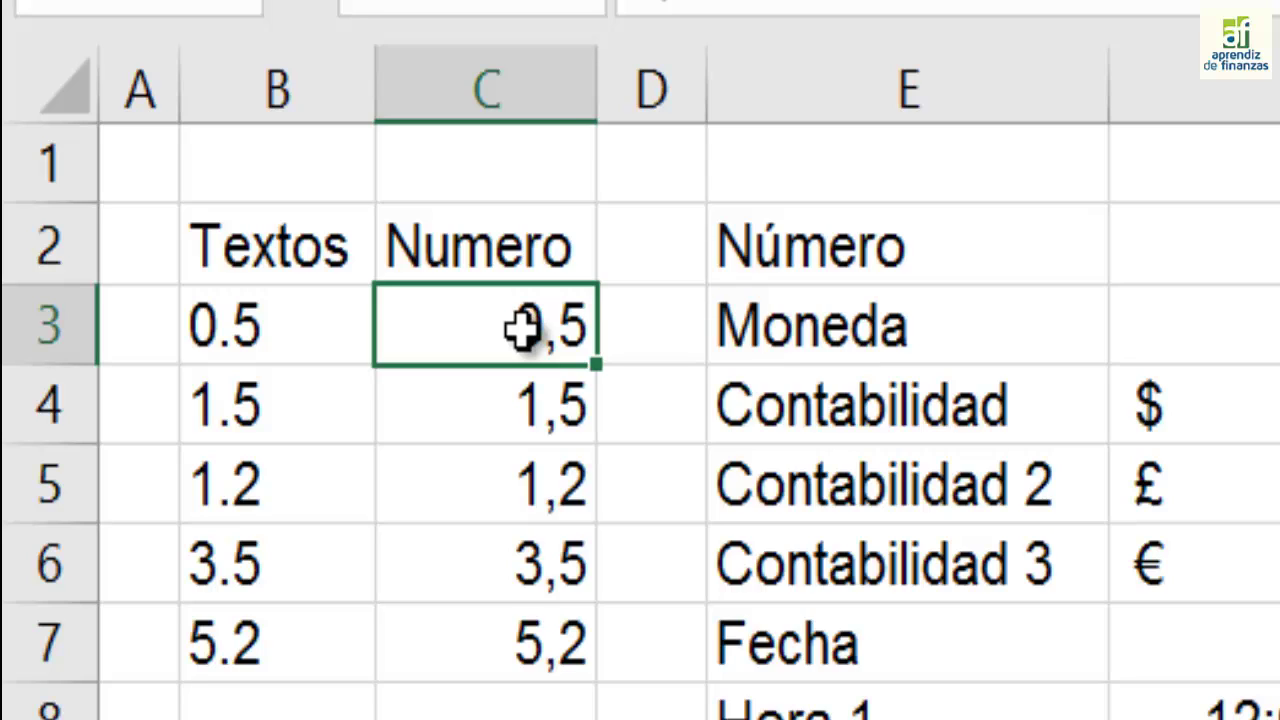
drag(522, 327, 487, 608)
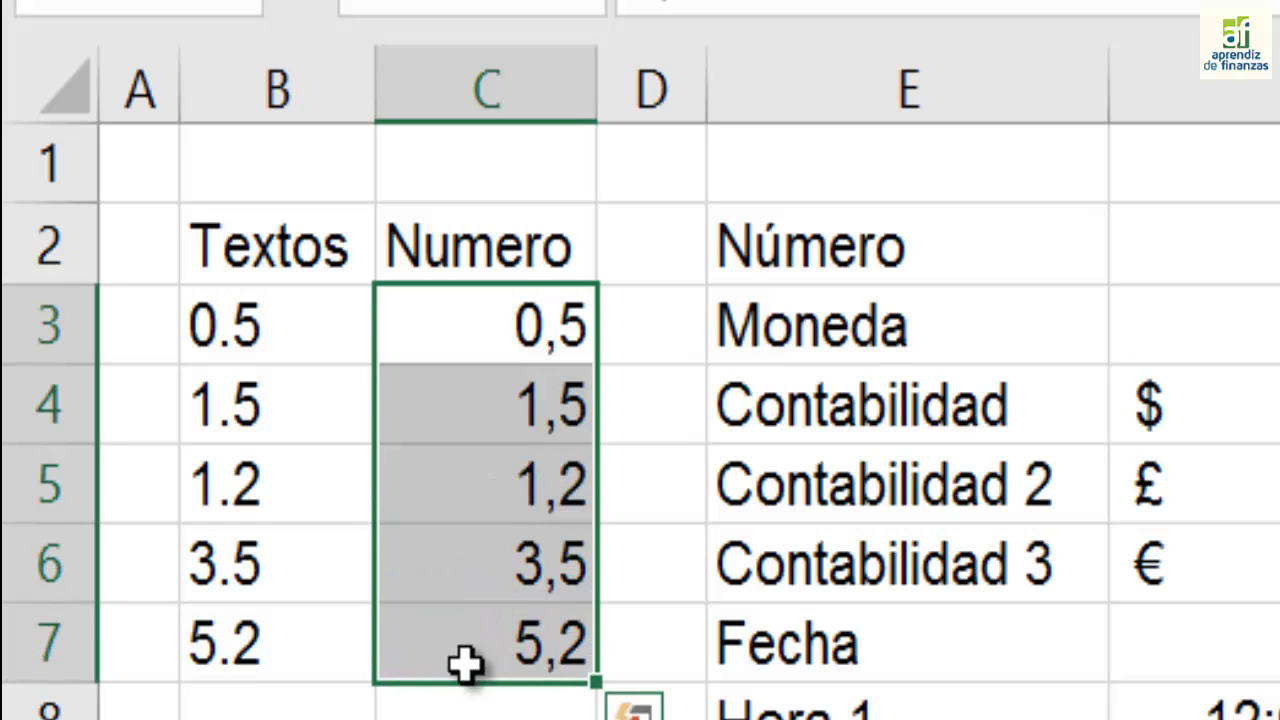
click(455, 719)
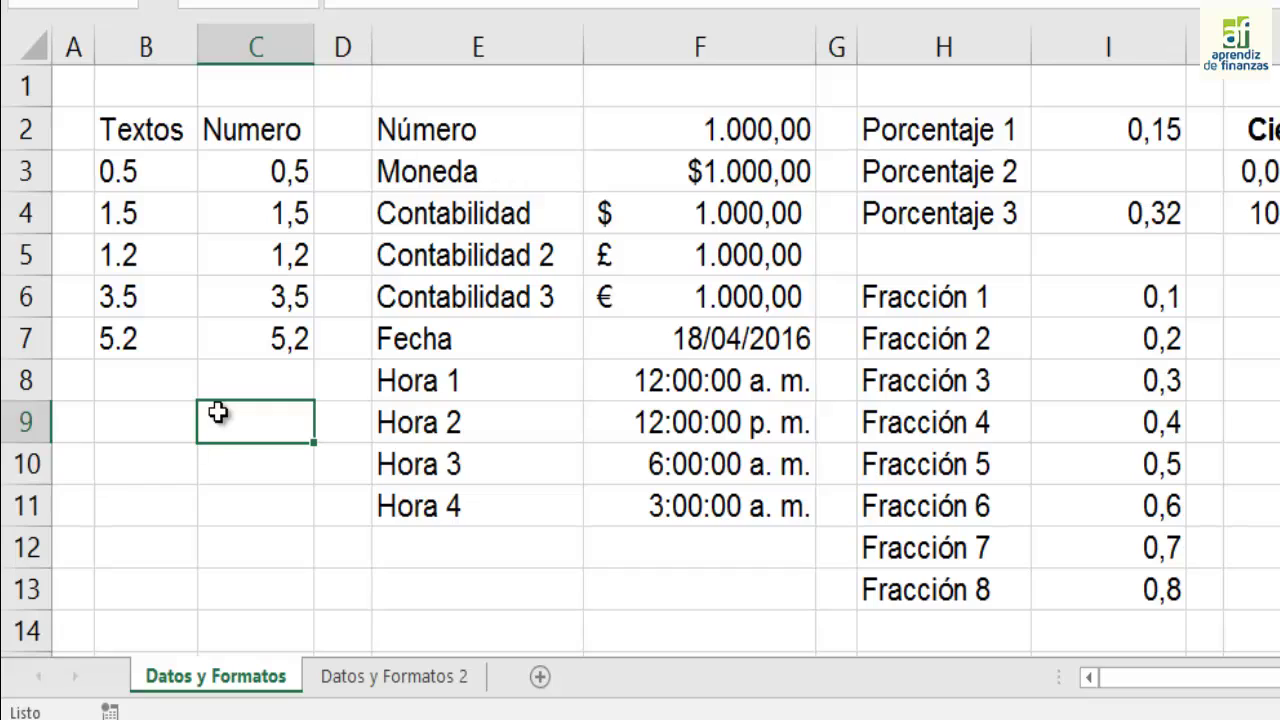
Step: Check the Numero values' total, then bring up cell formatting for the 1.000,00 value
click(145, 86)
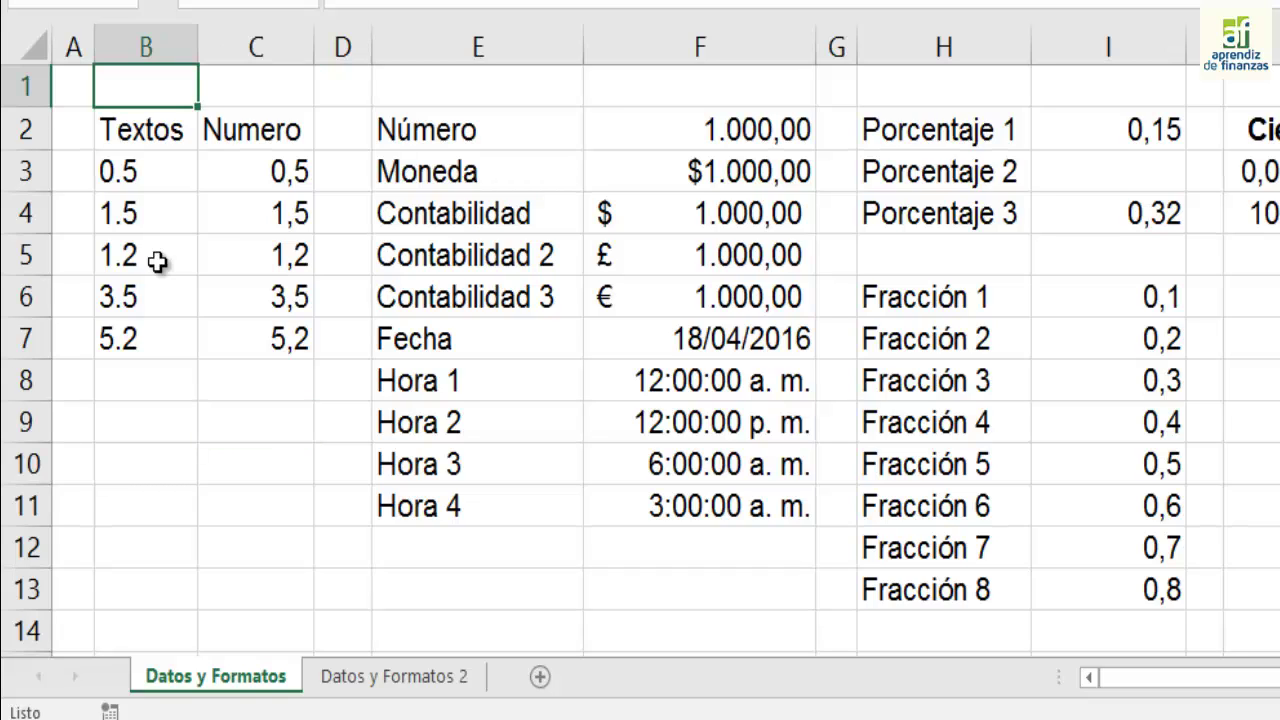
drag(256, 180, 254, 336)
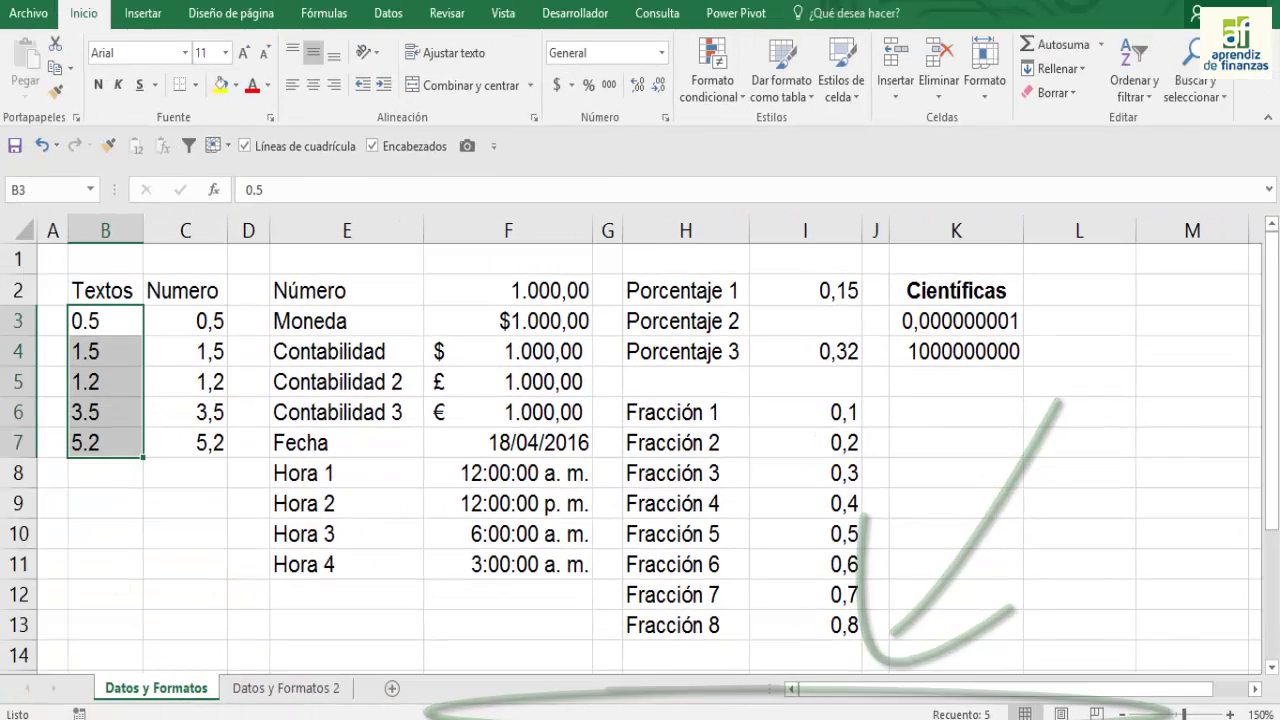
click(167, 432)
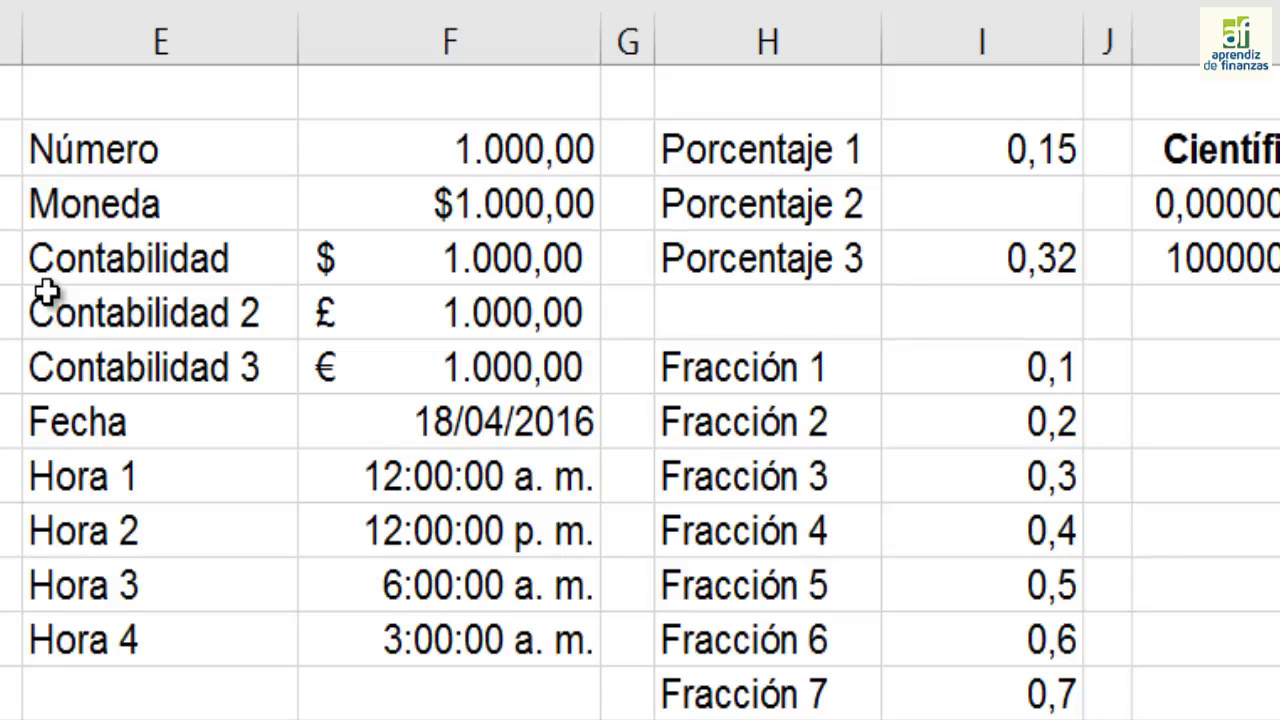
click(383, 168)
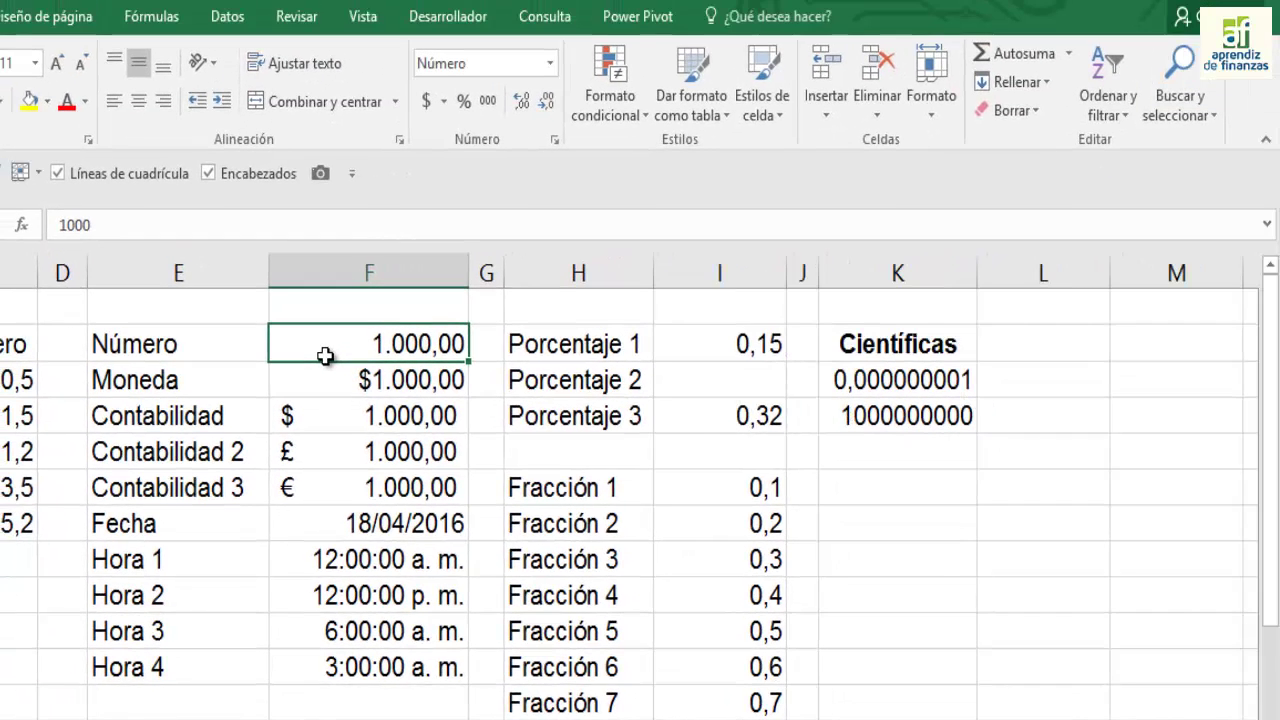
key(ctrl+1)
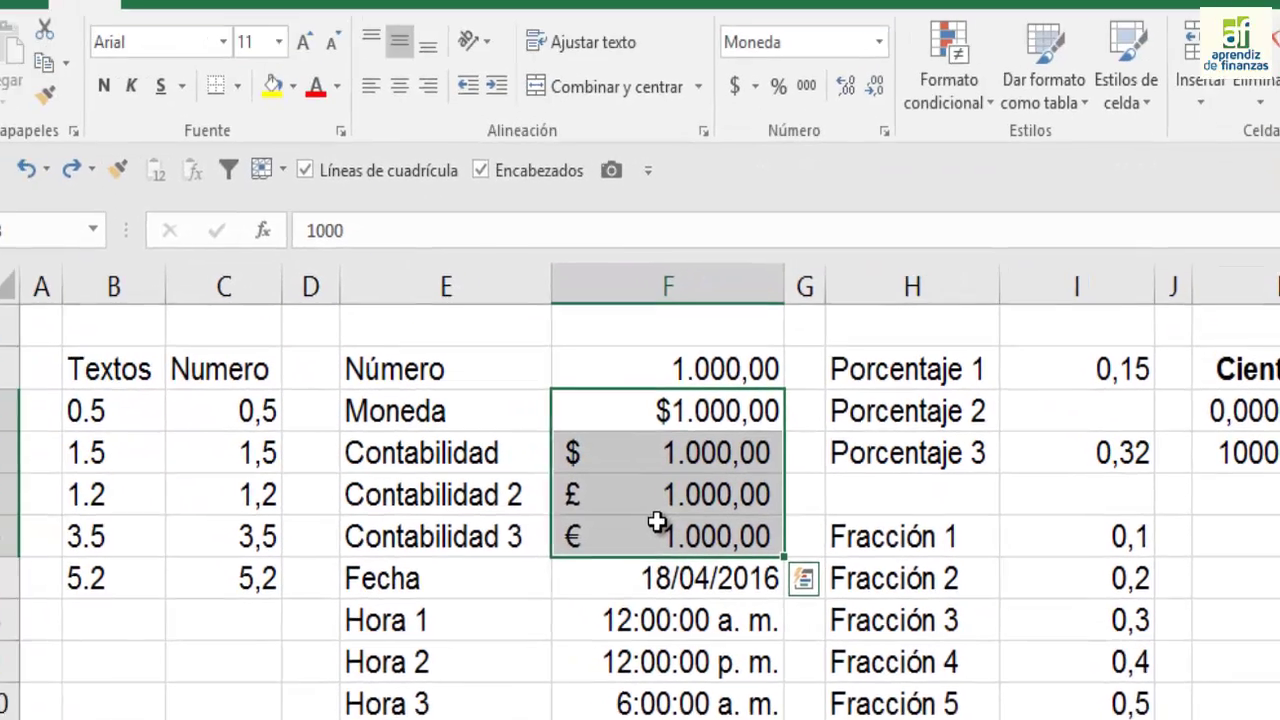
Step: Show the 18/04/2016 date as a General number, then restore its Fecha format
click(690, 595)
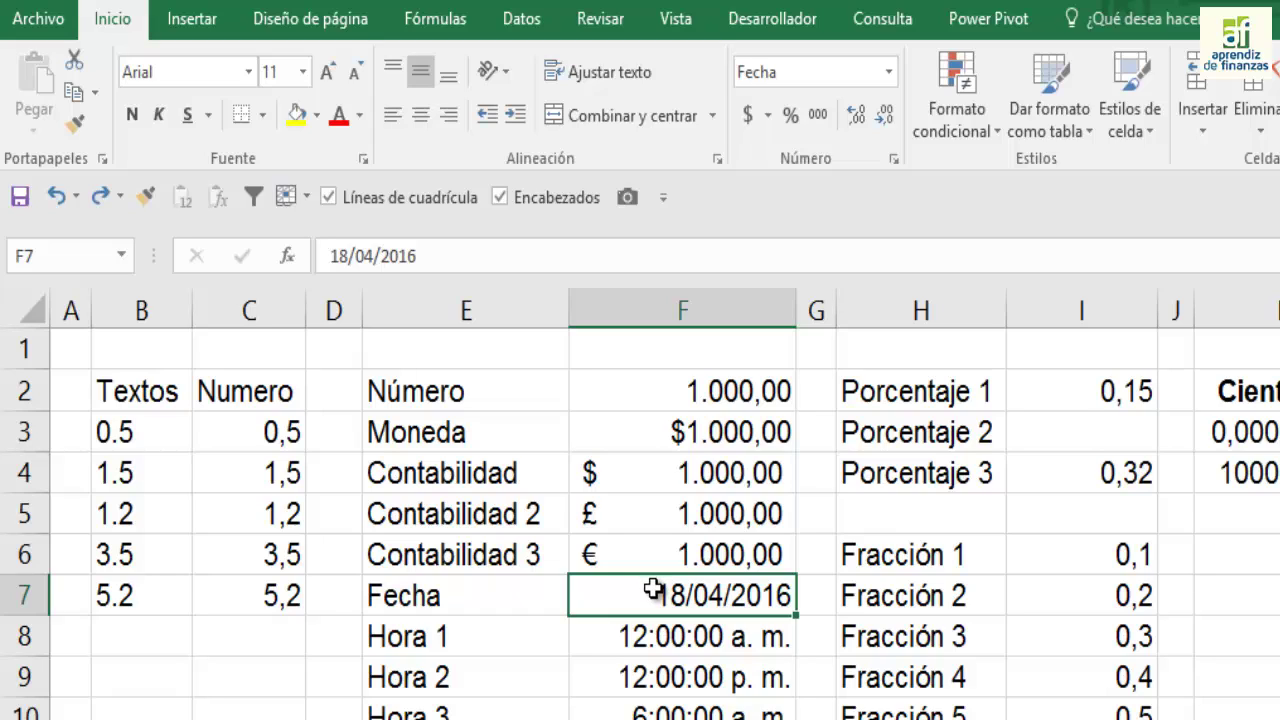
click(888, 72)
click(861, 101)
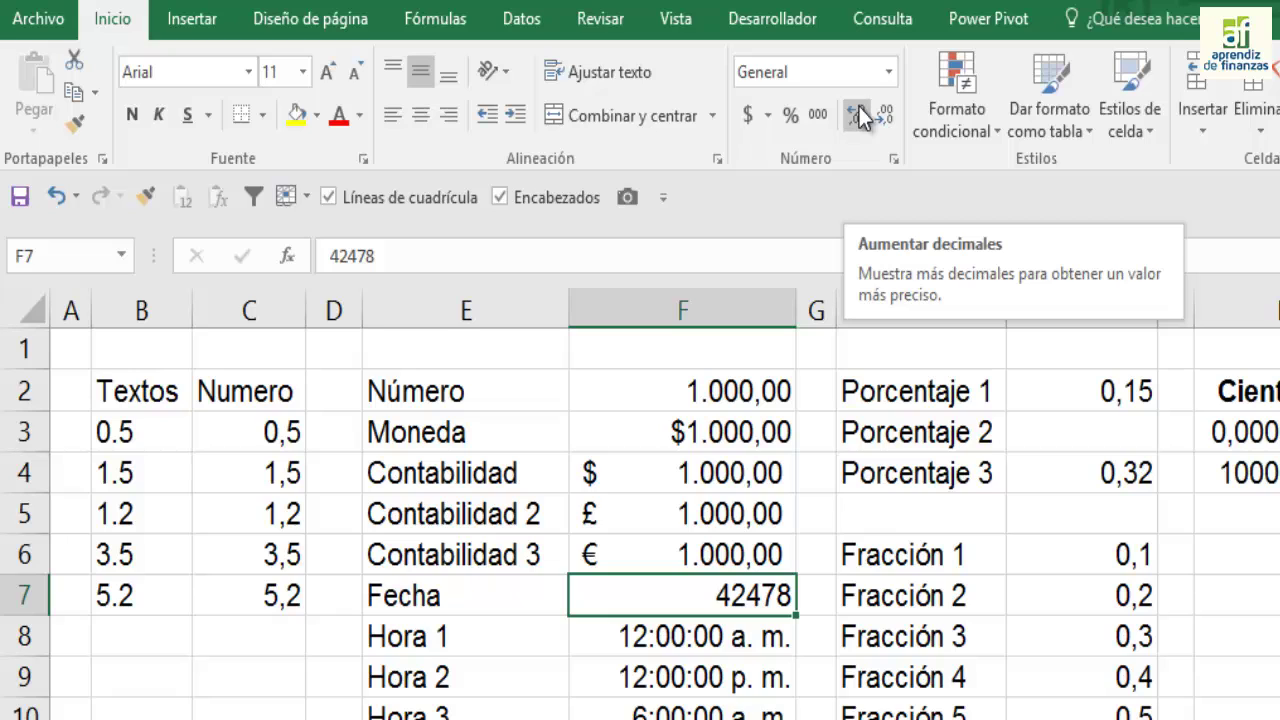
click(888, 72)
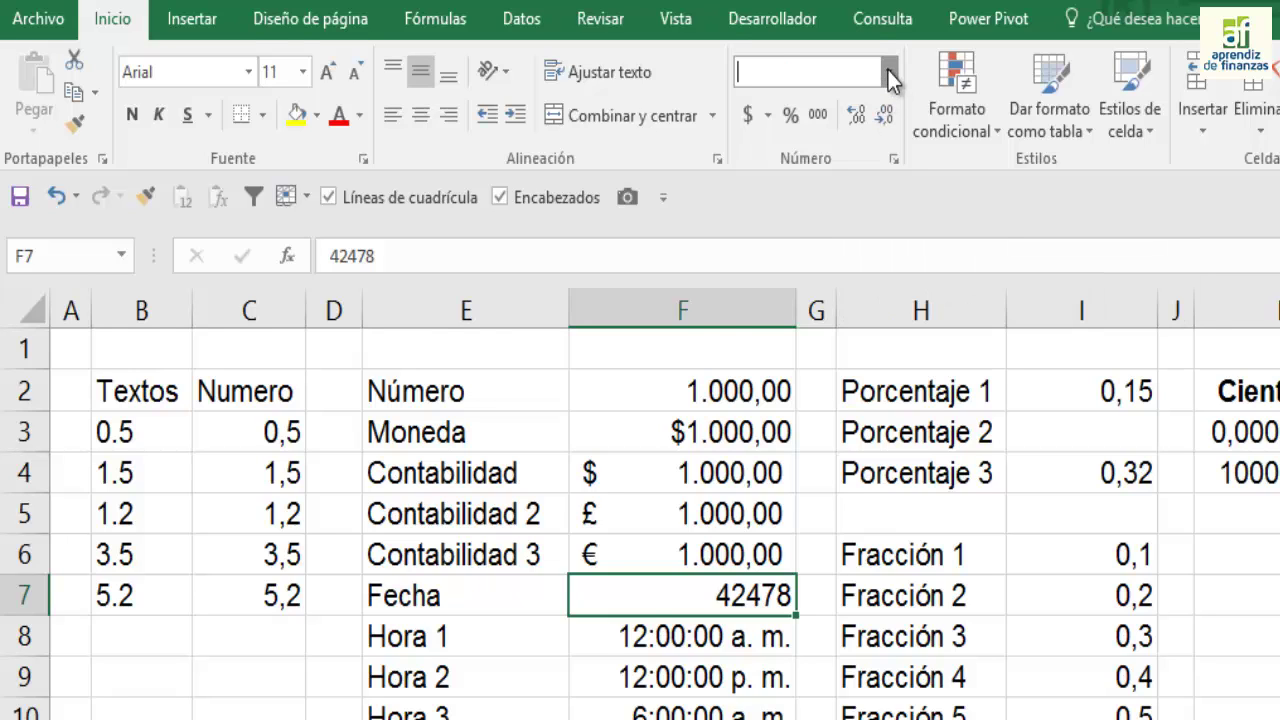
click(841, 368)
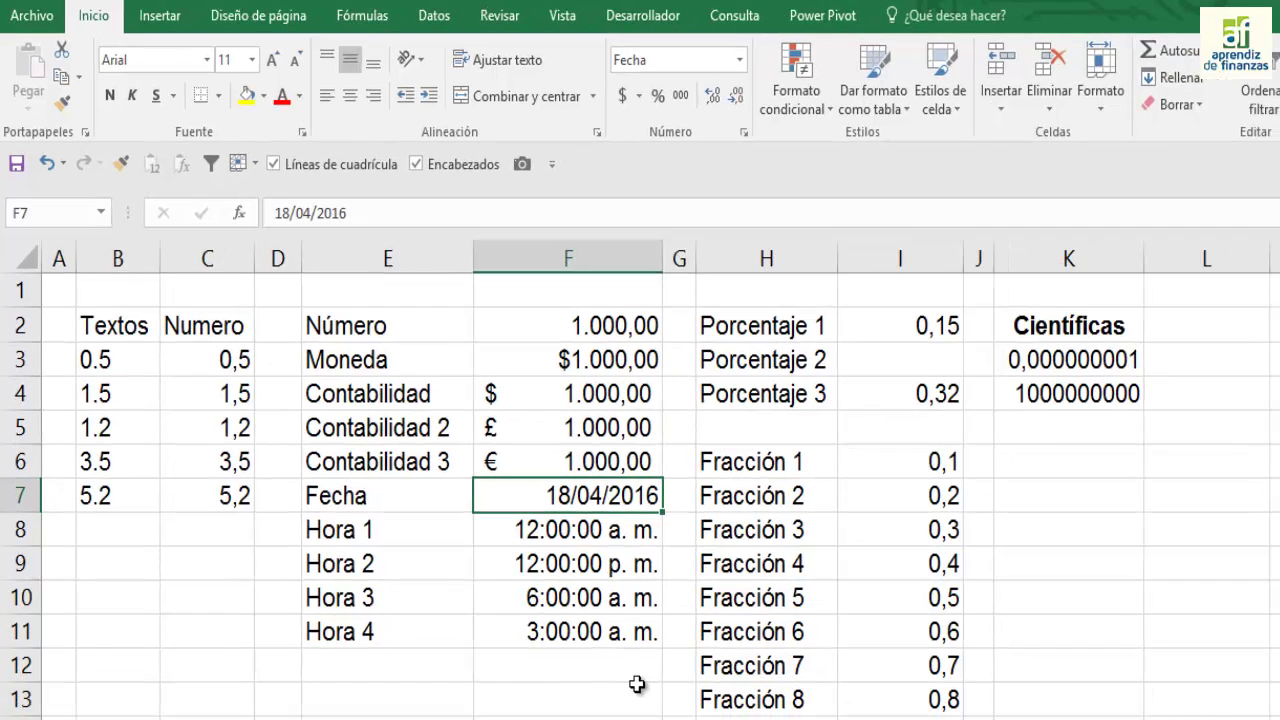
Step: Show the four Hora times as General numbers, then restore the Hora format
drag(567, 530, 567, 632)
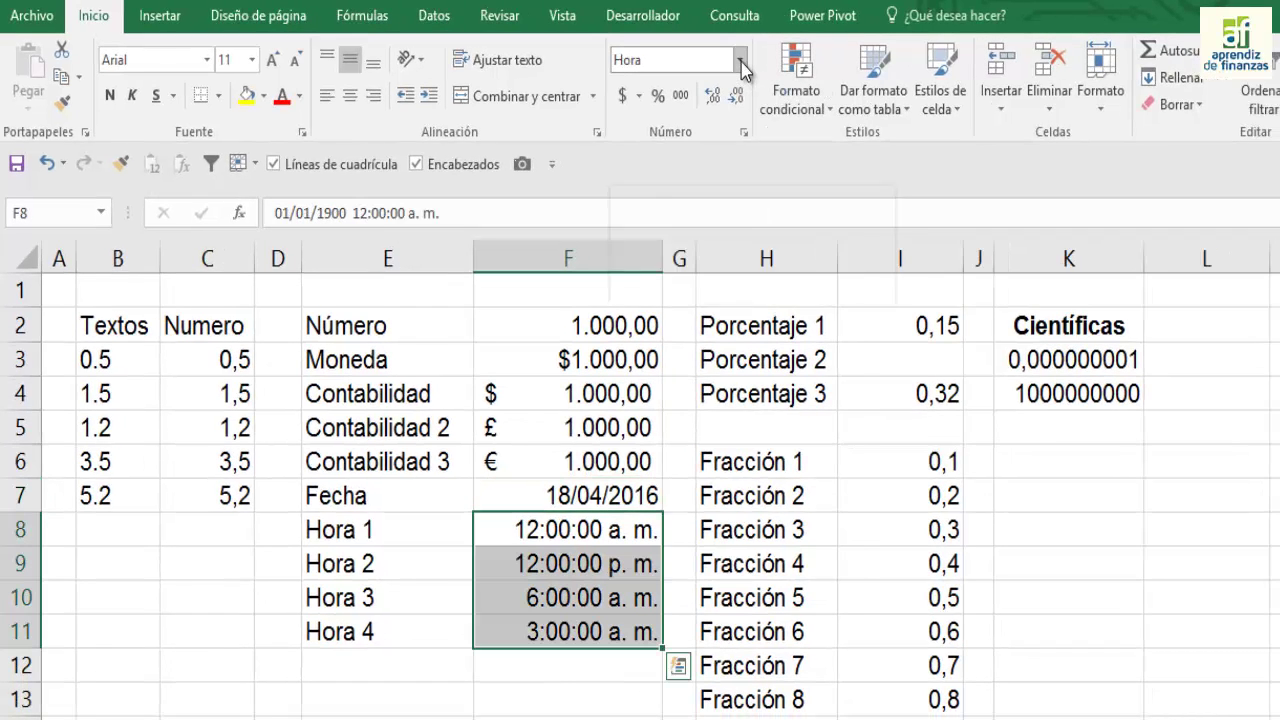
click(740, 62)
click(716, 104)
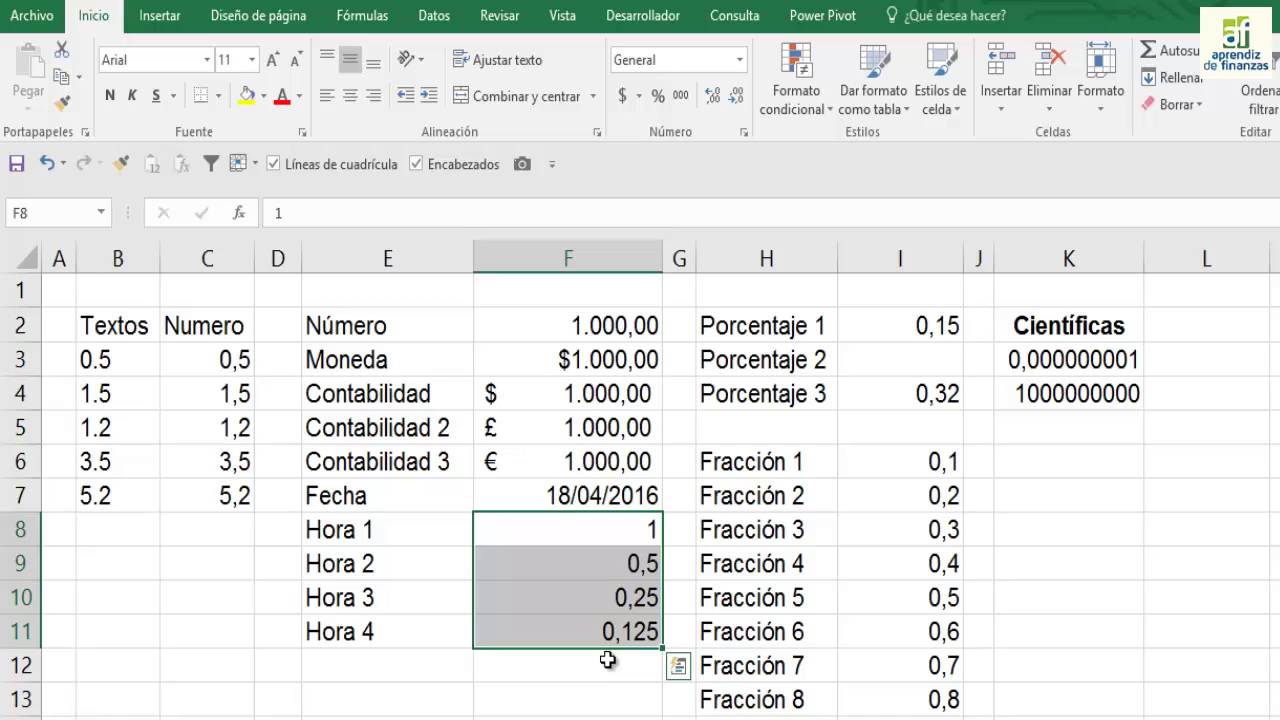
click(741, 60)
click(704, 406)
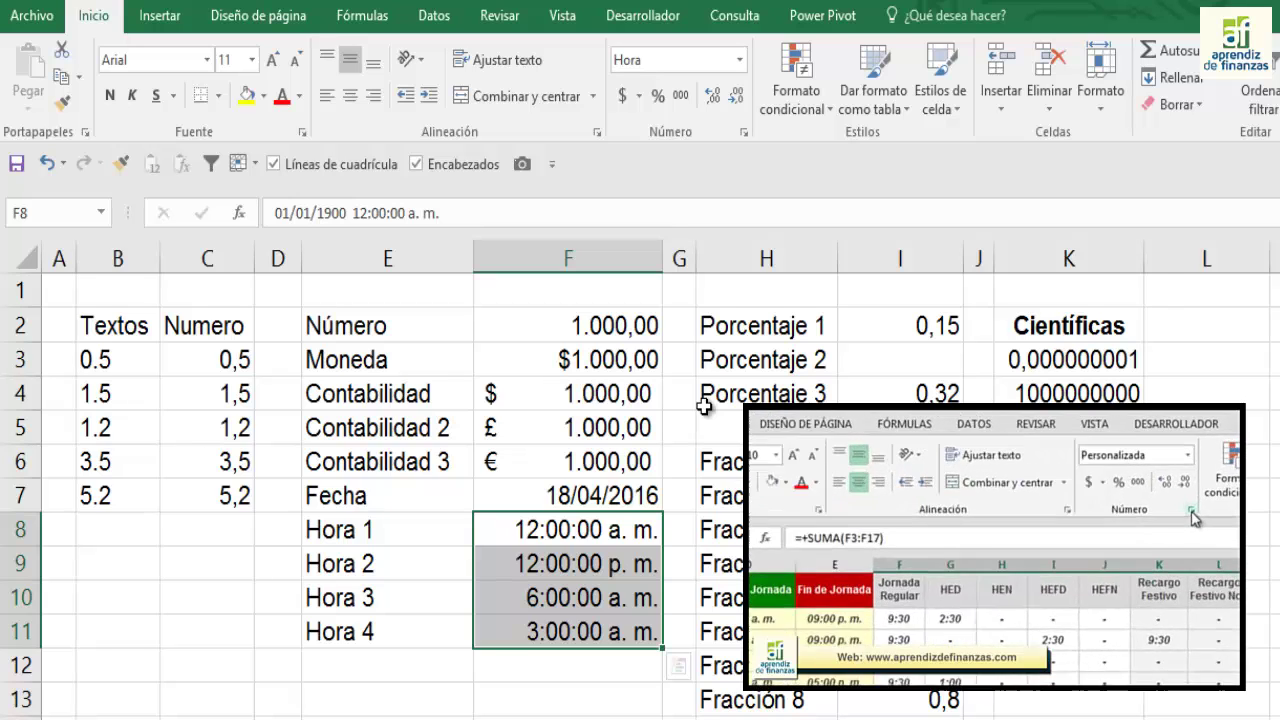
Step: Format I2 as 15% with Ctrl+Shift+5, enter 10% in I3, and apply % to I4 (32%)
click(917, 326)
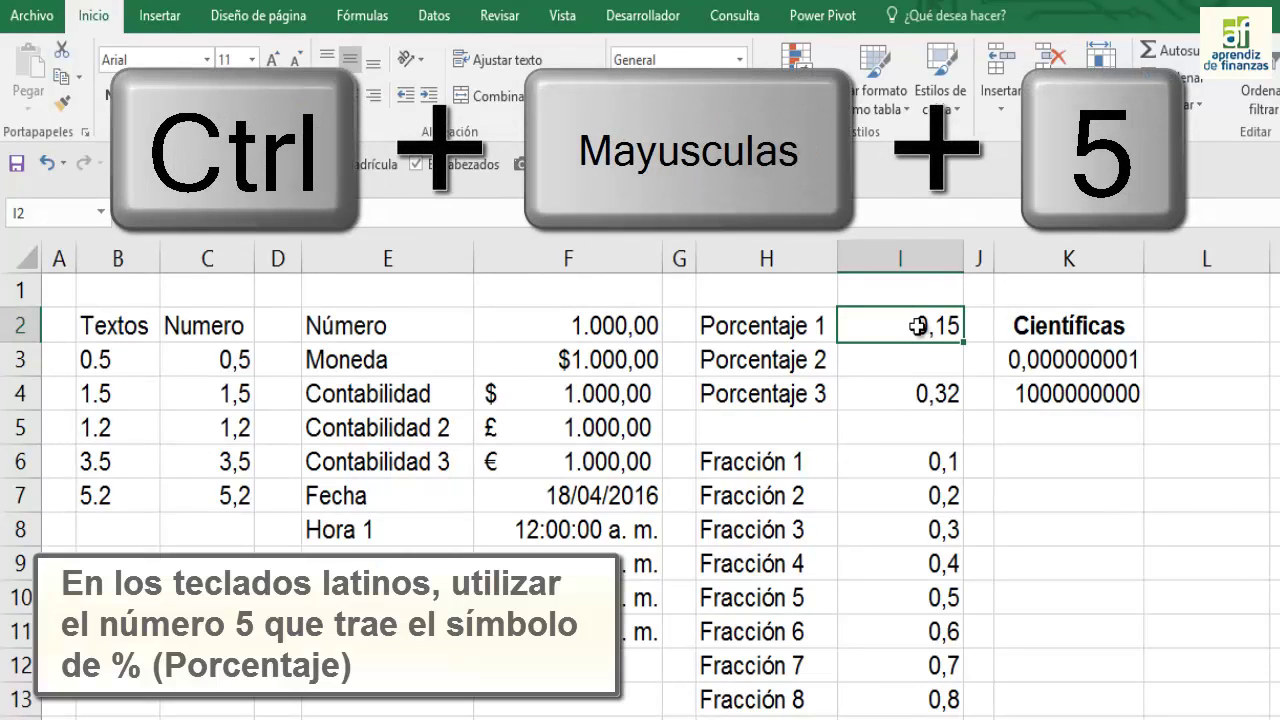
key(ctrl+shift+5)
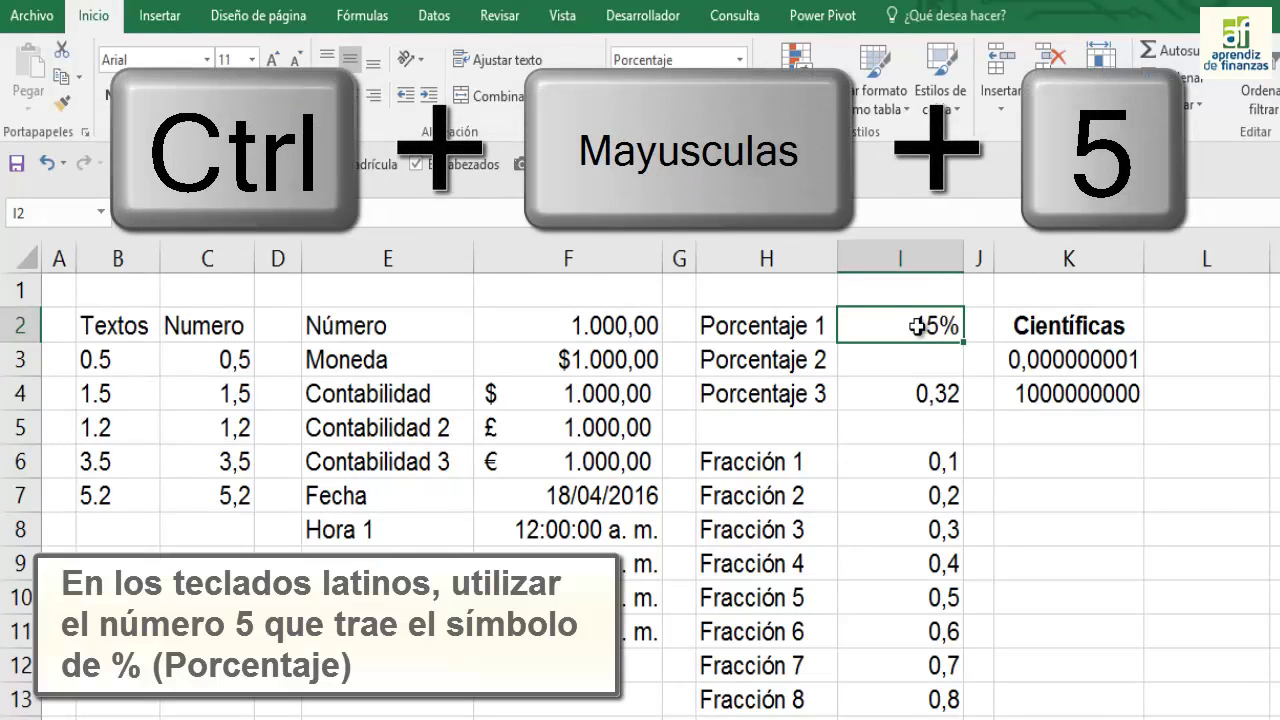
key(Return)
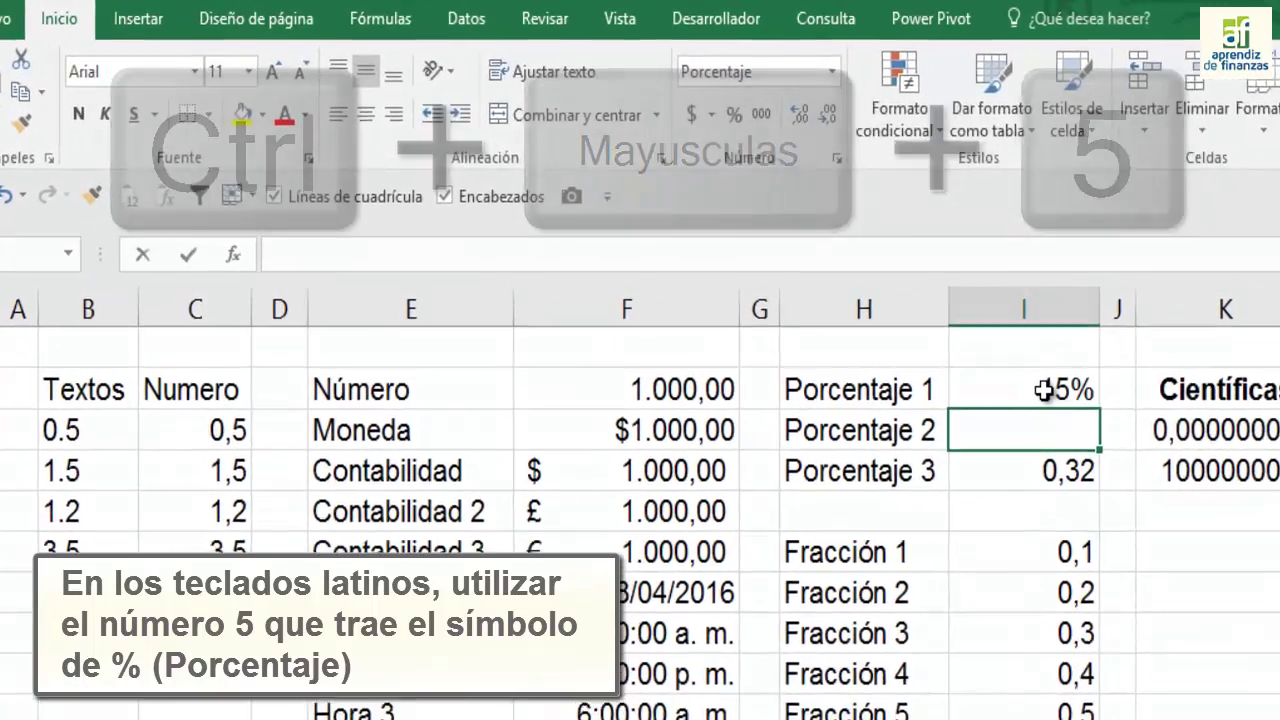
text(1%)
text(0)
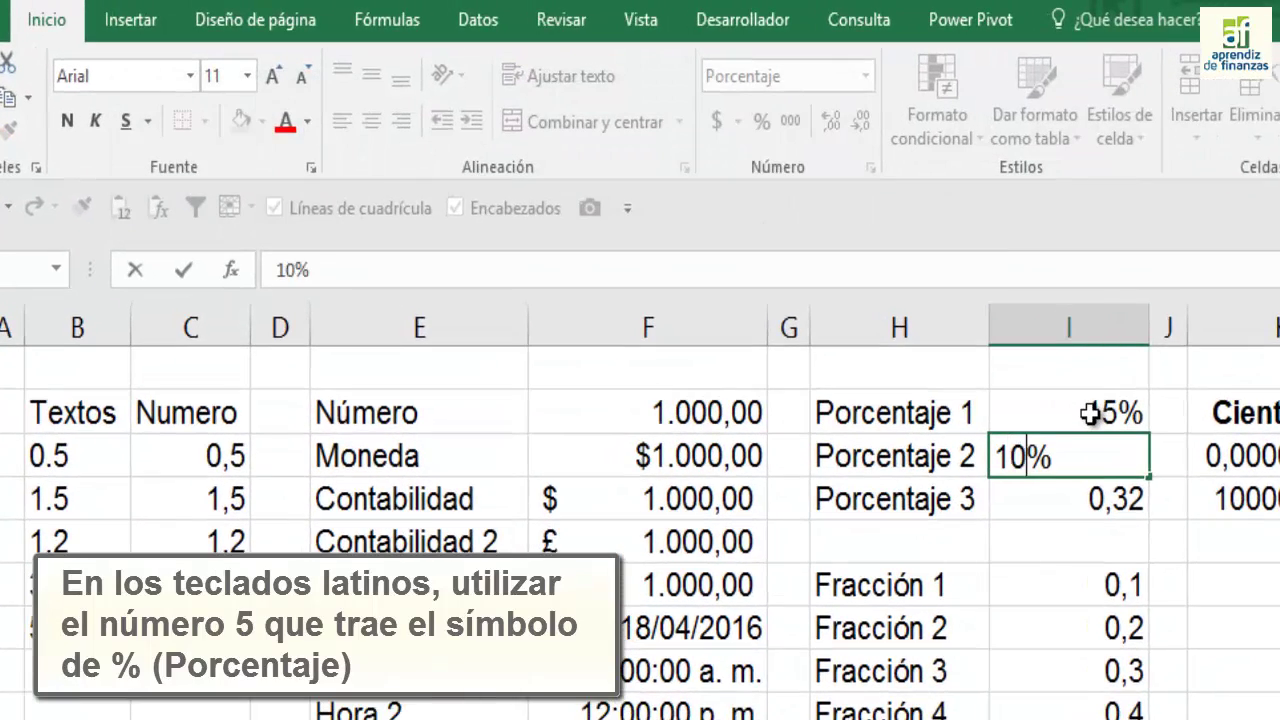
key(Return)
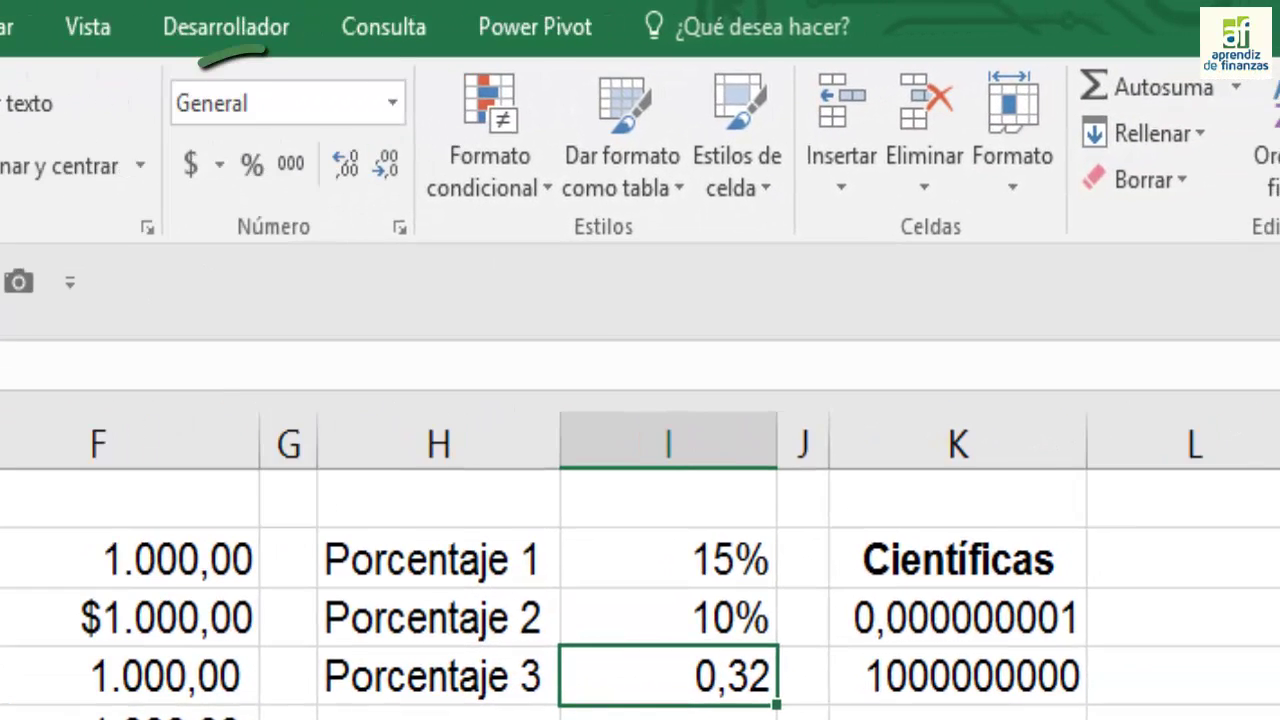
click(250, 165)
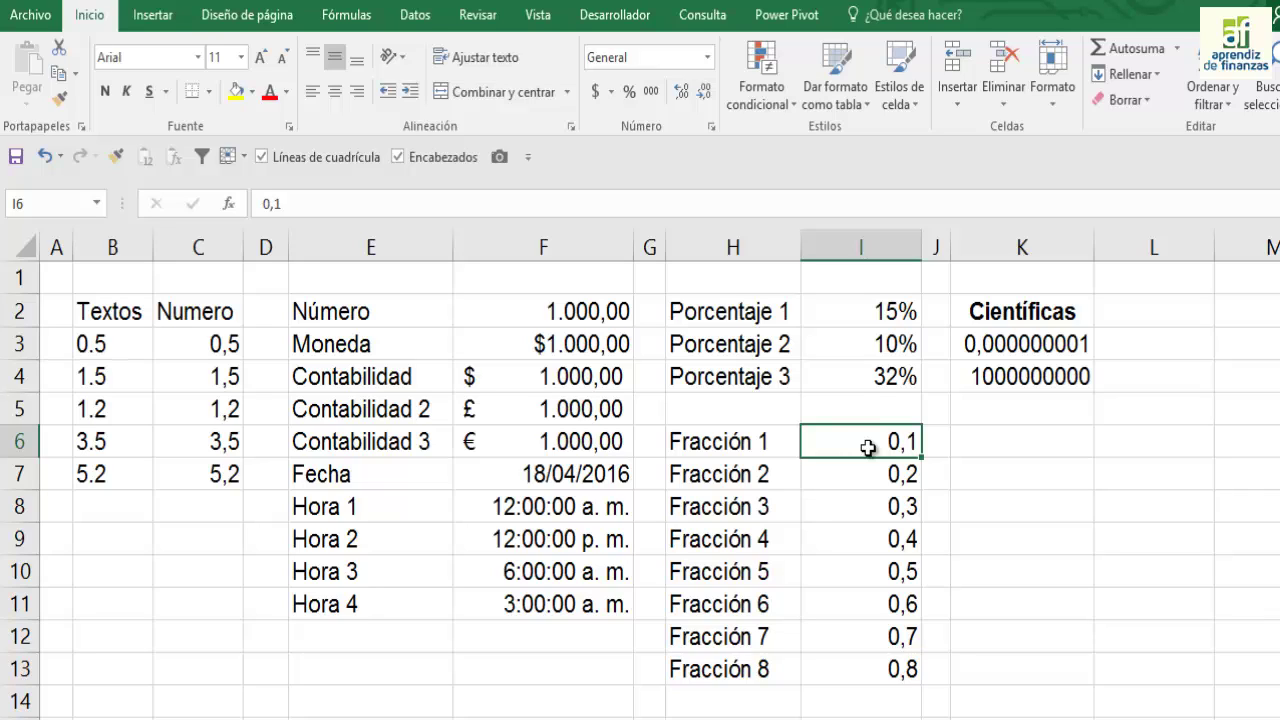
Step: Apply the Fracción format to all Fracción values (I6:I13)
key(ctrl+shift+Down)
click(709, 57)
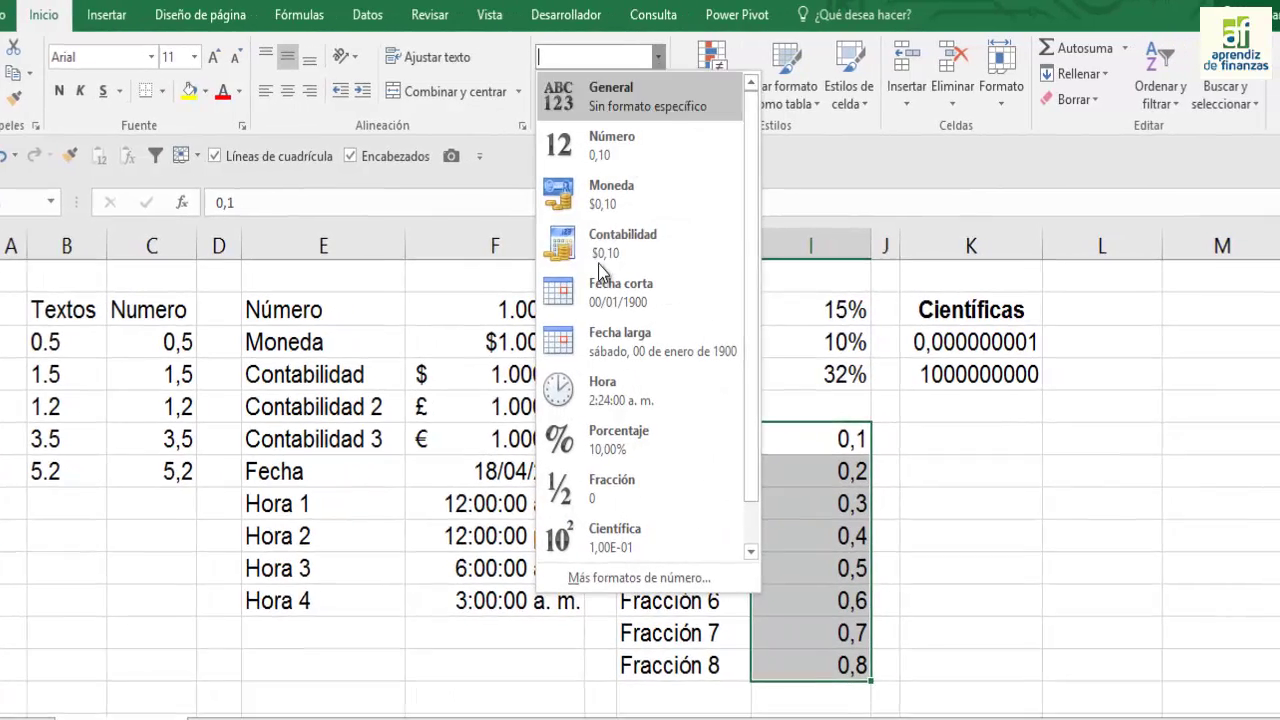
click(574, 483)
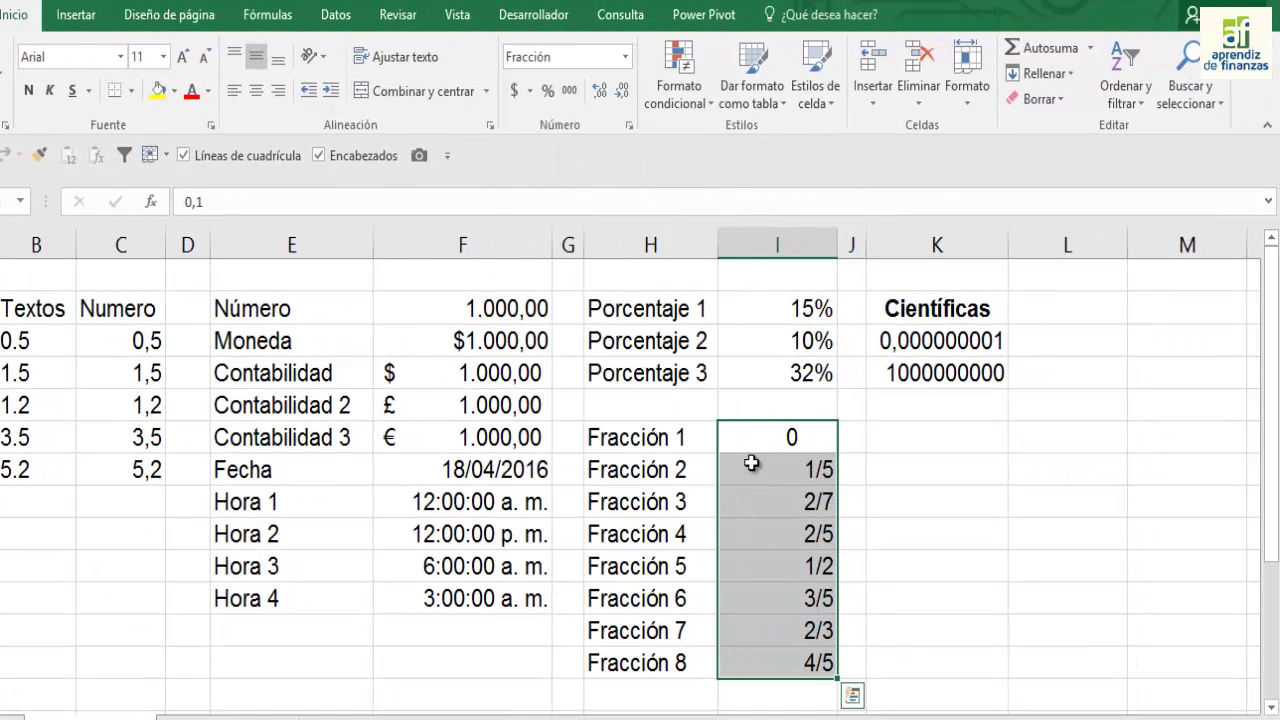
Step: Apply the Científica format to K3:K4, showing 1,00E-09 and 1,00E+09
drag(918, 341, 918, 368)
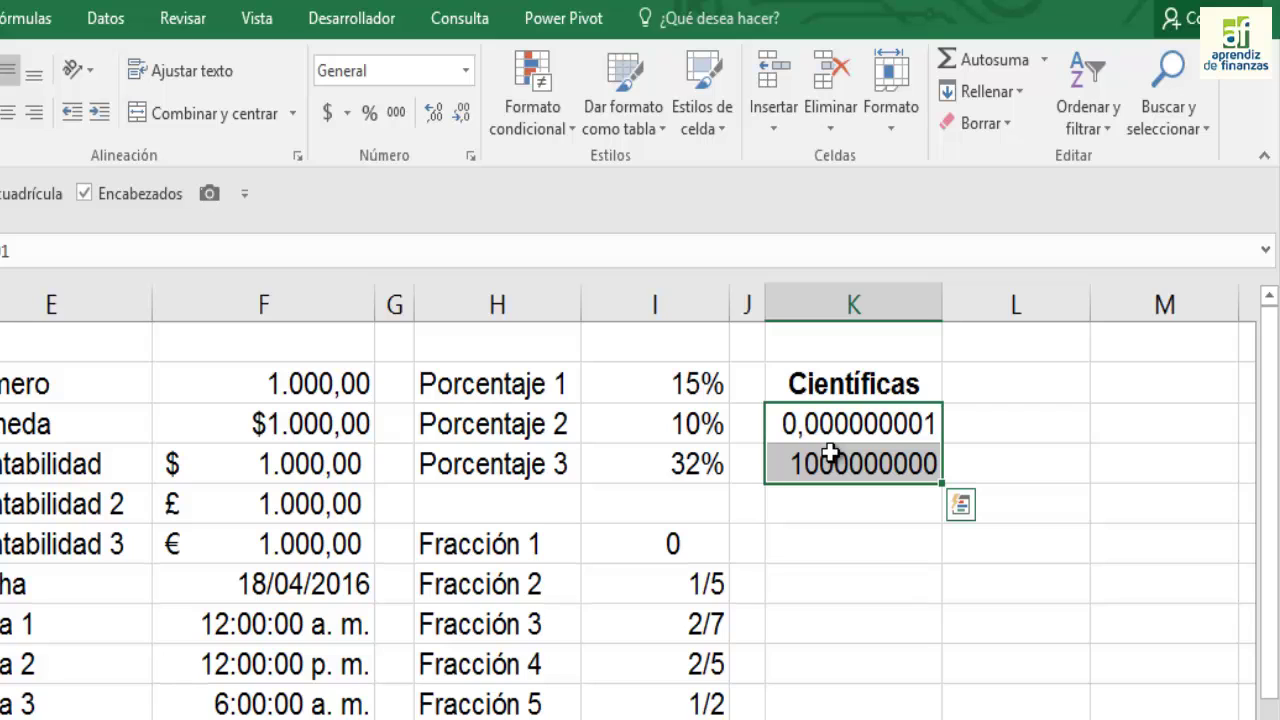
click(465, 70)
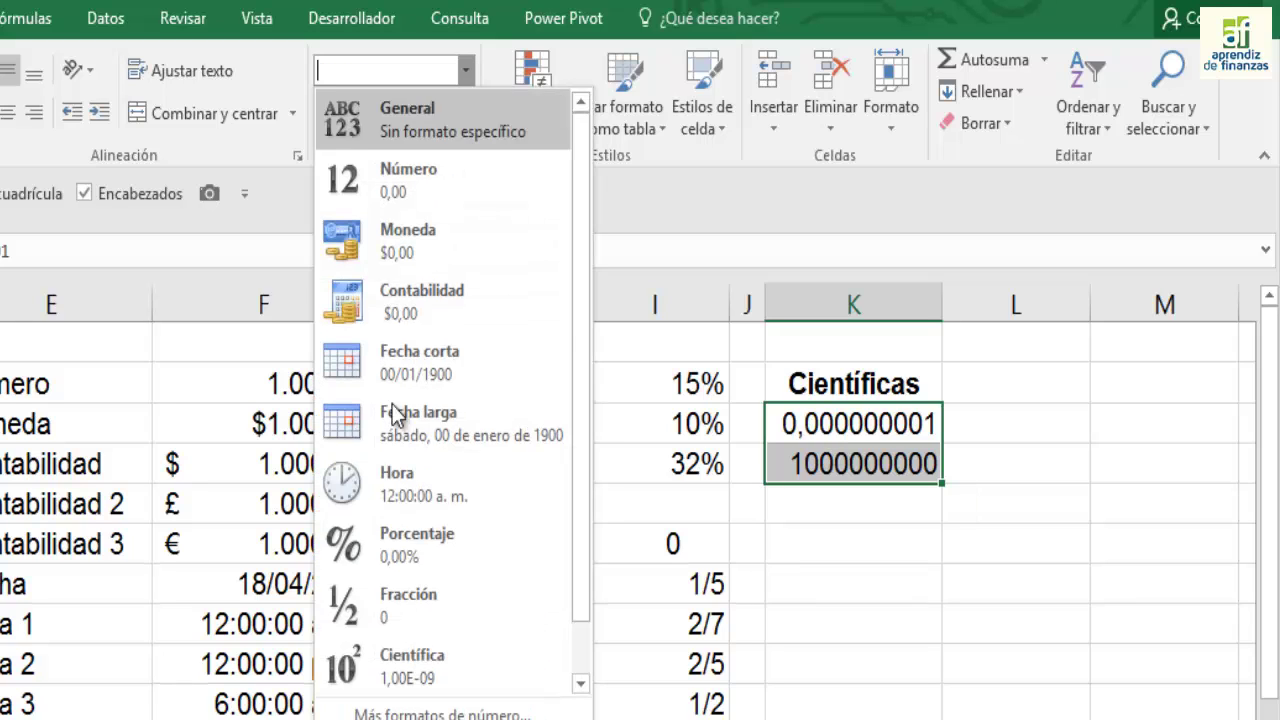
click(385, 688)
click(470, 505)
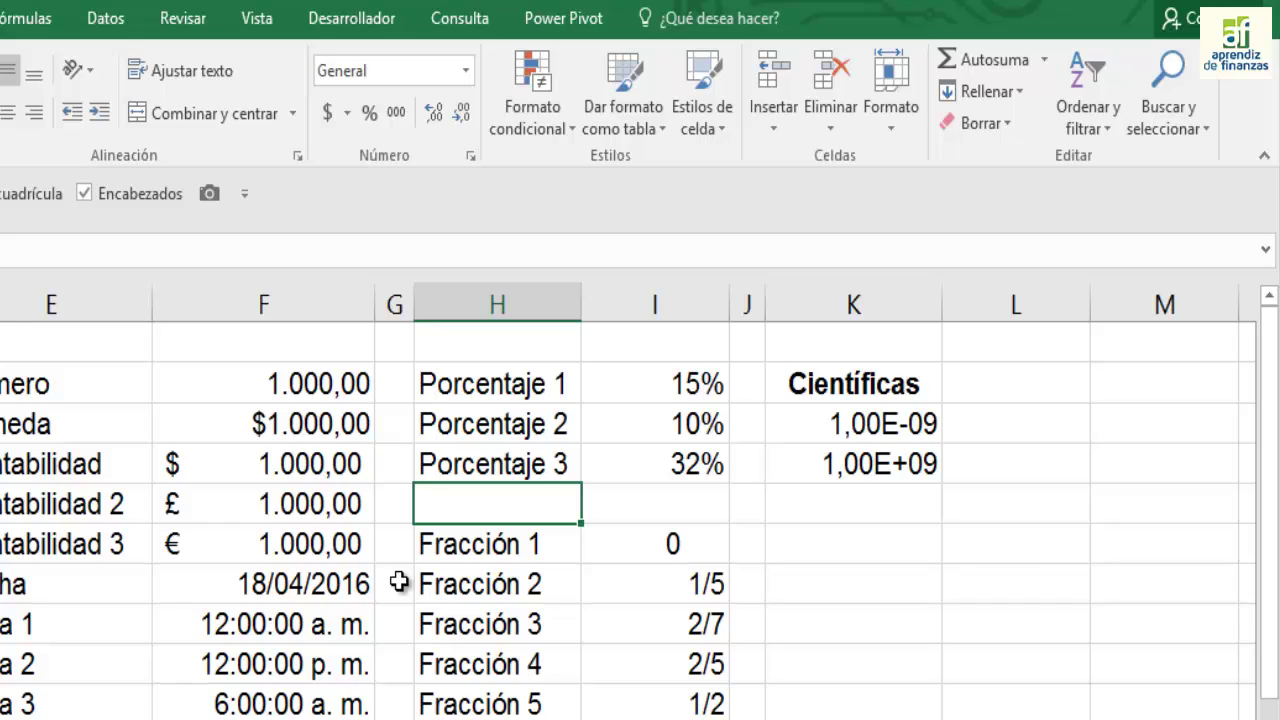
key(ctrl+1)
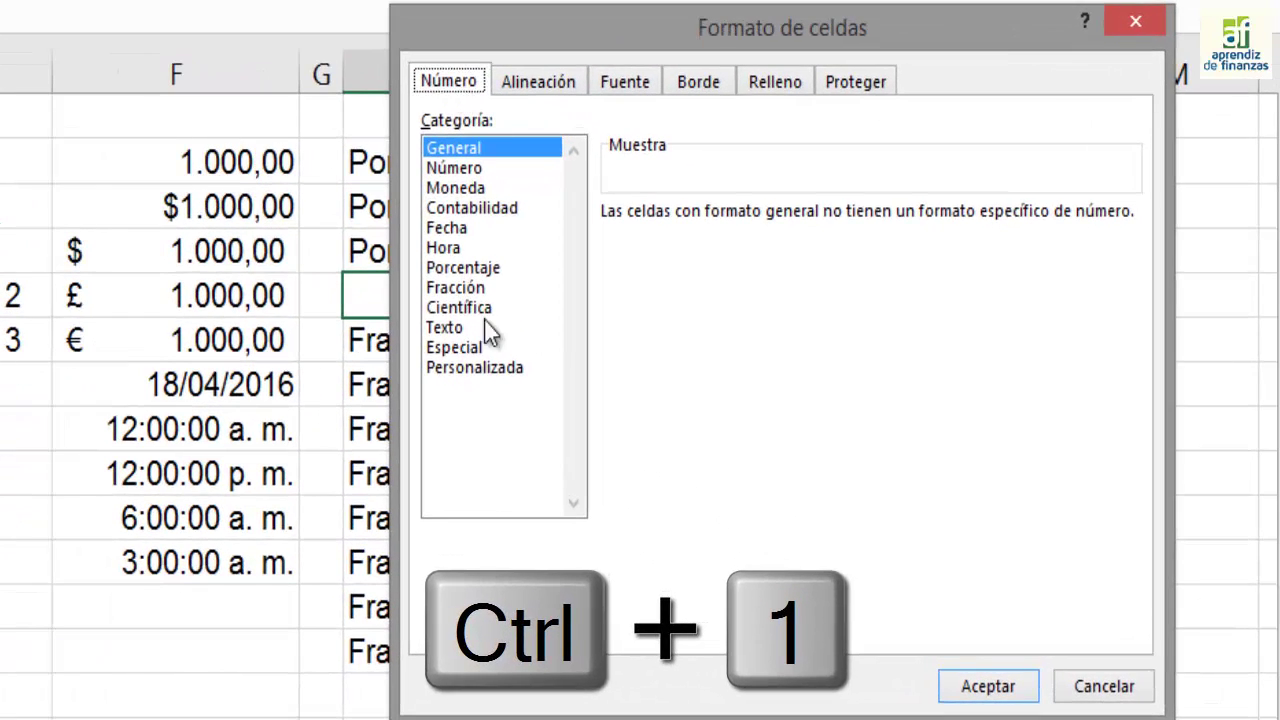
Step: View the Personalizada custom number format options in Formato de celdas
click(477, 372)
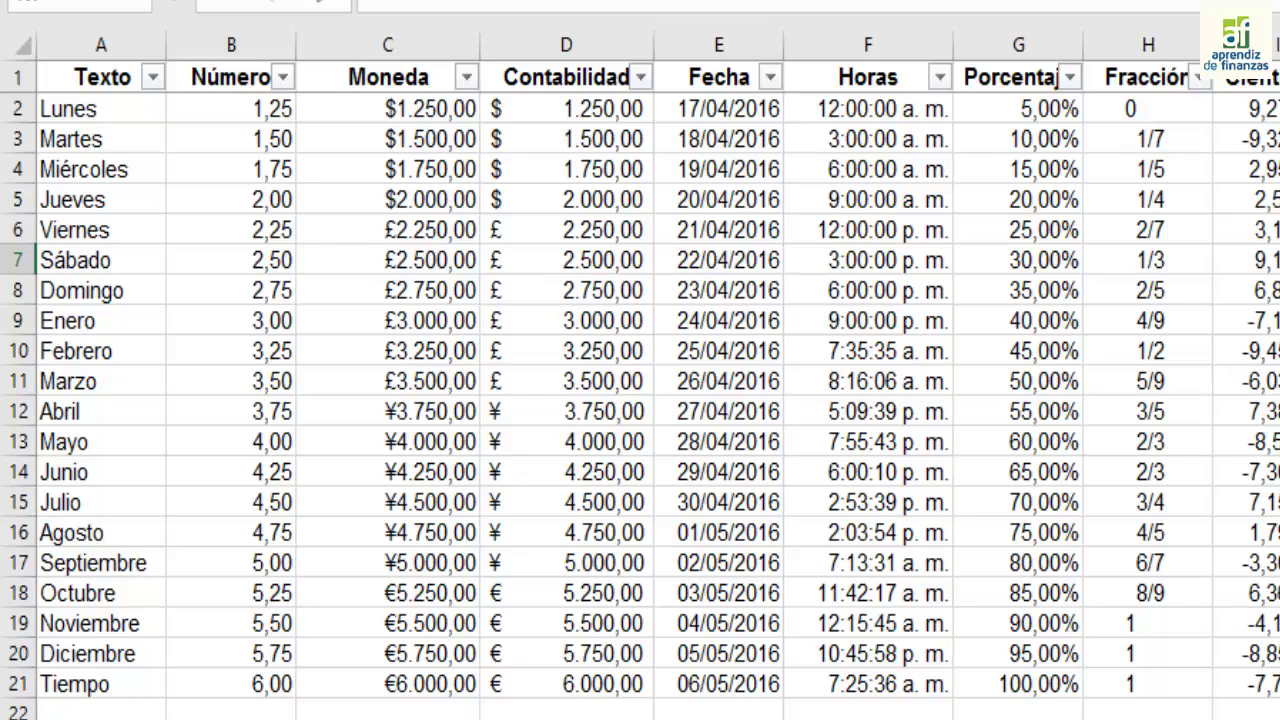
click(152, 77)
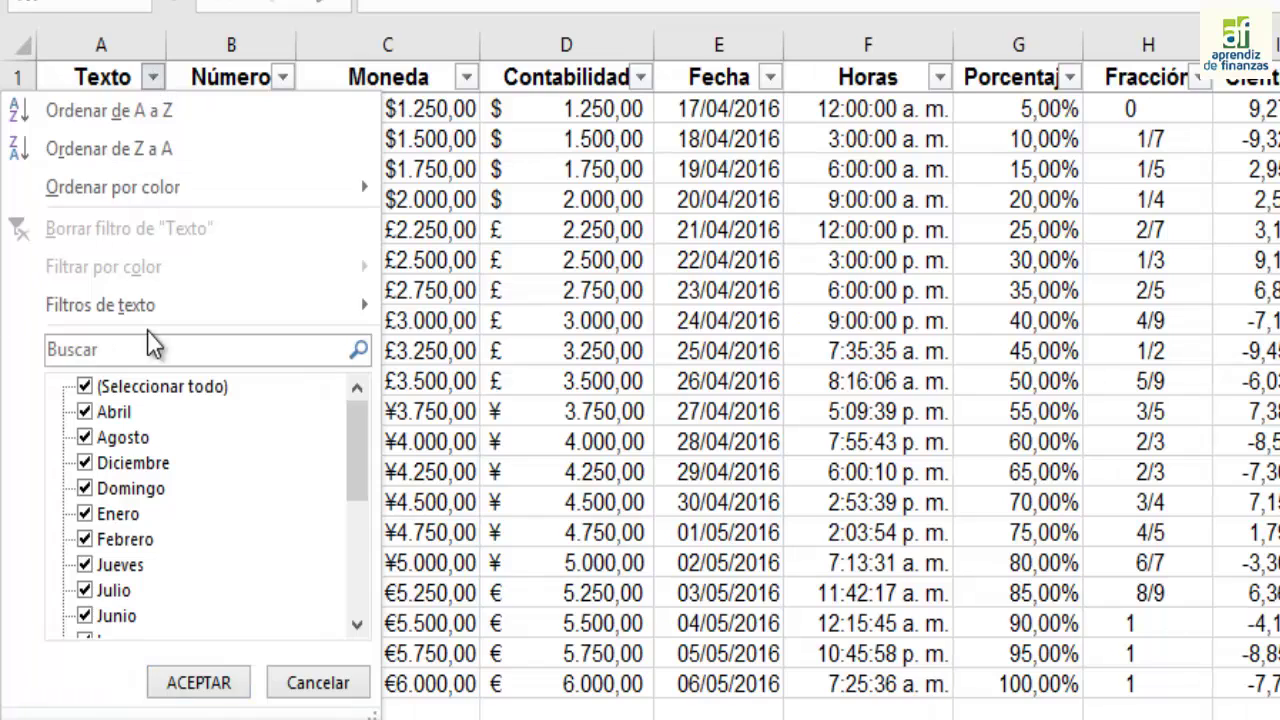
click(463, 118)
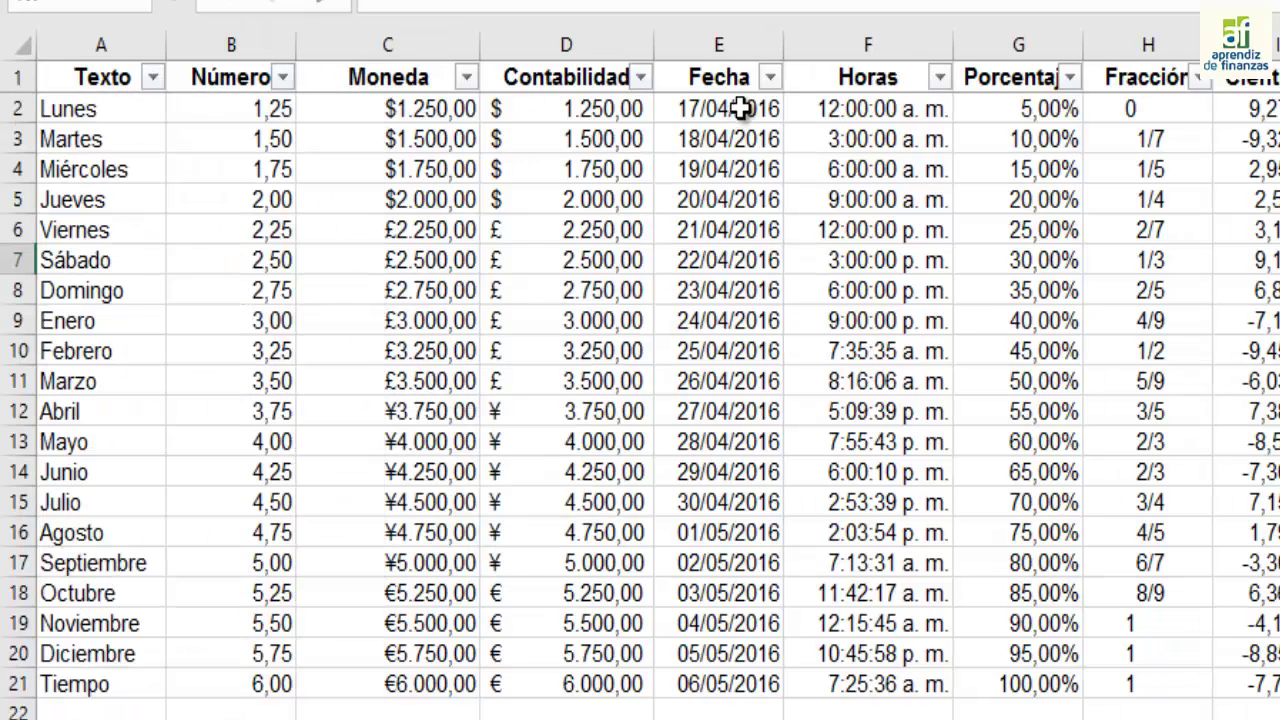
click(770, 77)
mouse_move(428, 361)
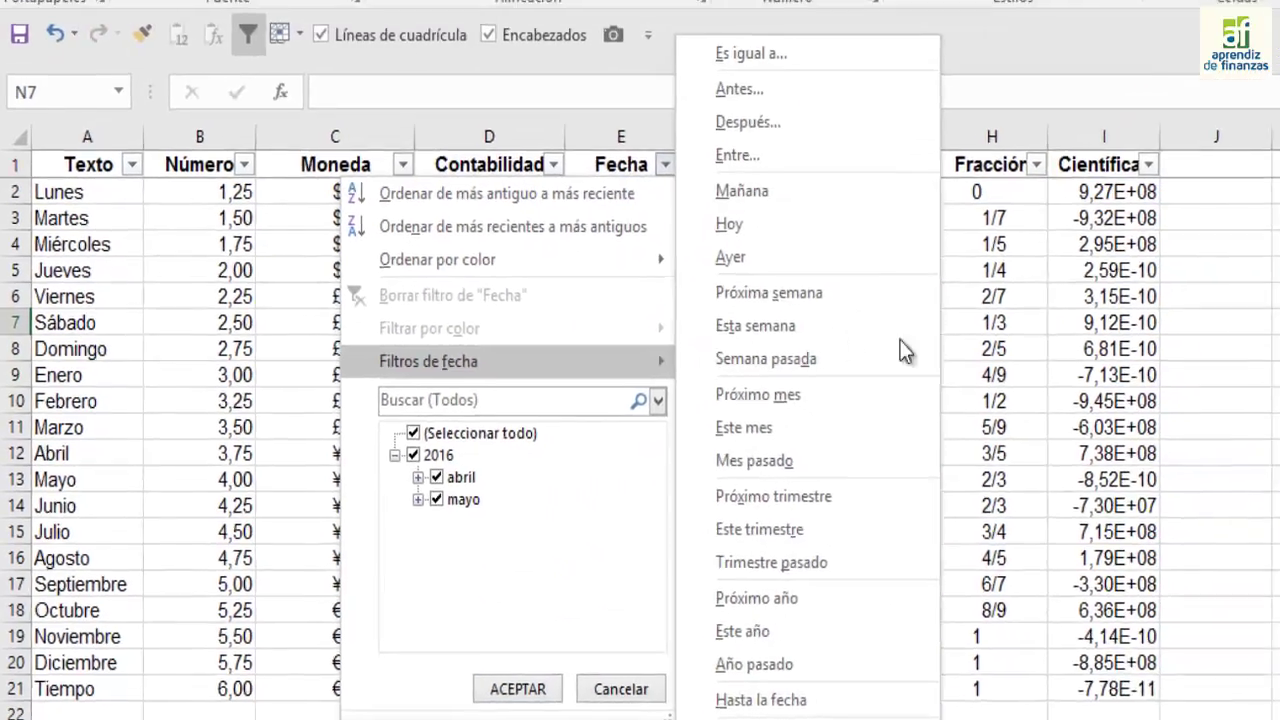
key(Escape)
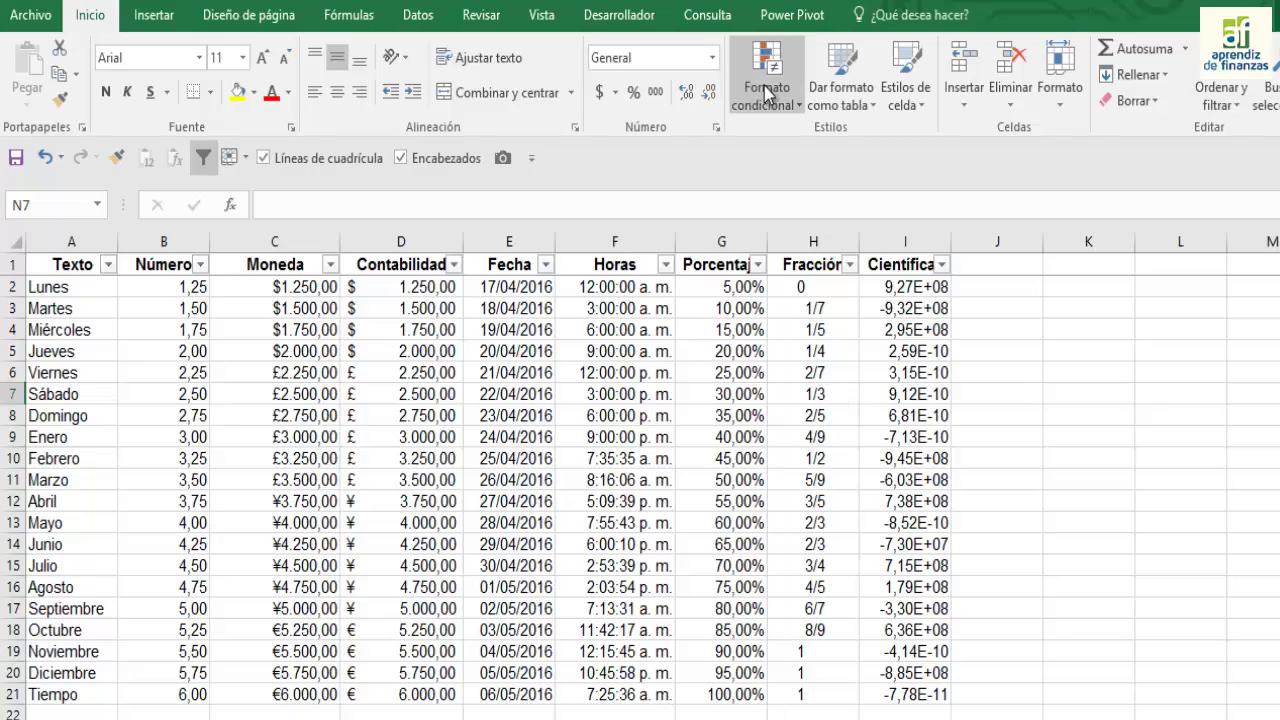
click(766, 92)
mouse_move(680, 194)
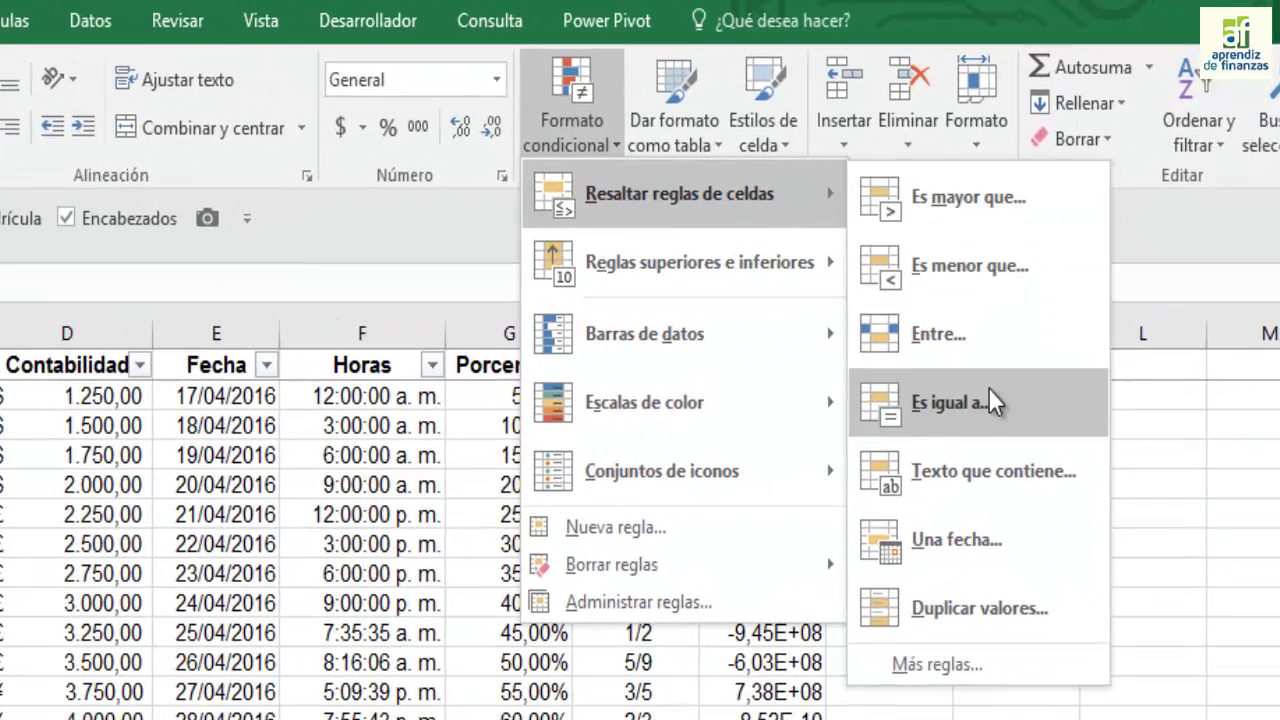